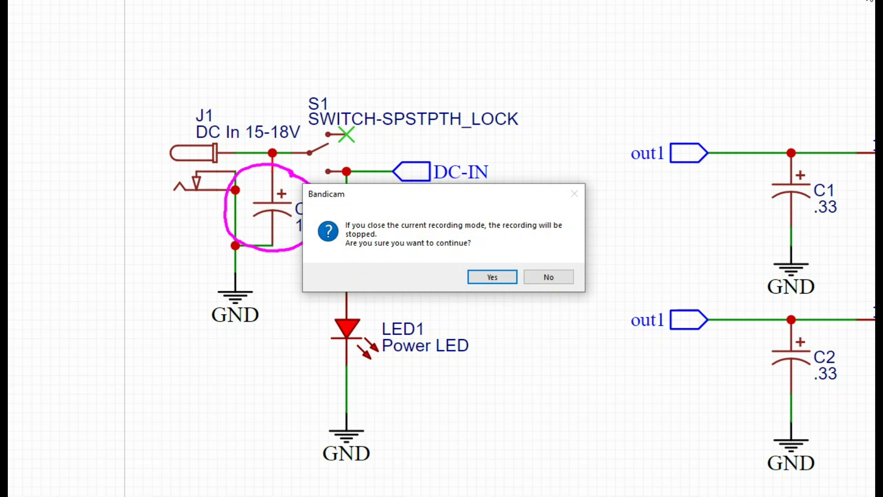
# Keep recording, then pan and zoom the schematic to the DC input and out1–out2 regulators near S1.
pyautogui.click(554, 279)
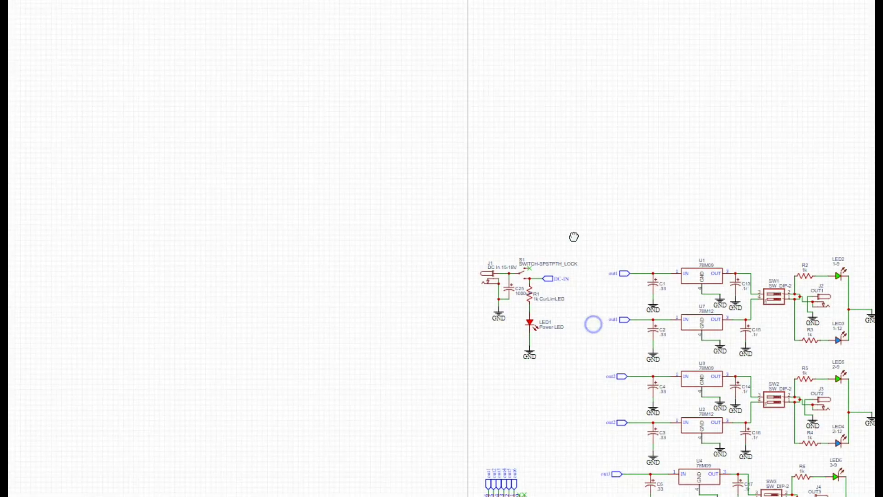
pyautogui.moveTo(594, 324); pyautogui.dragTo(388, 74, button='right')
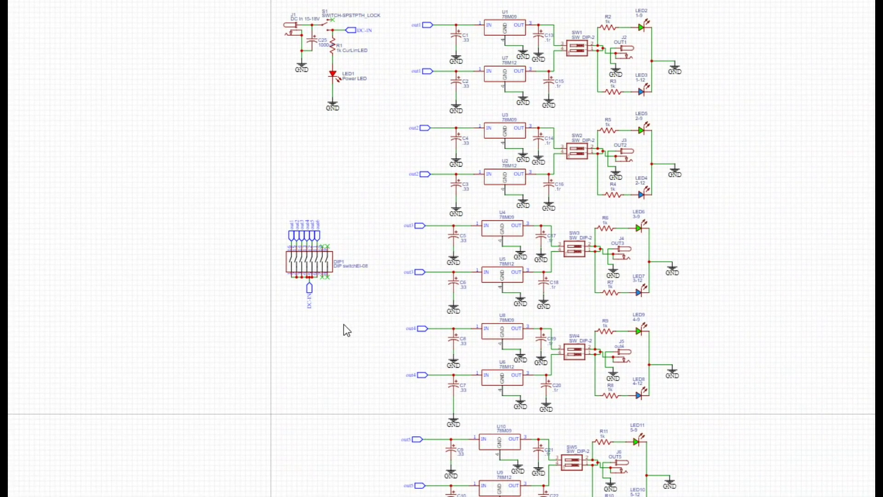
pyautogui.moveTo(394, 110); pyautogui.dragTo(418, 217, button='right')
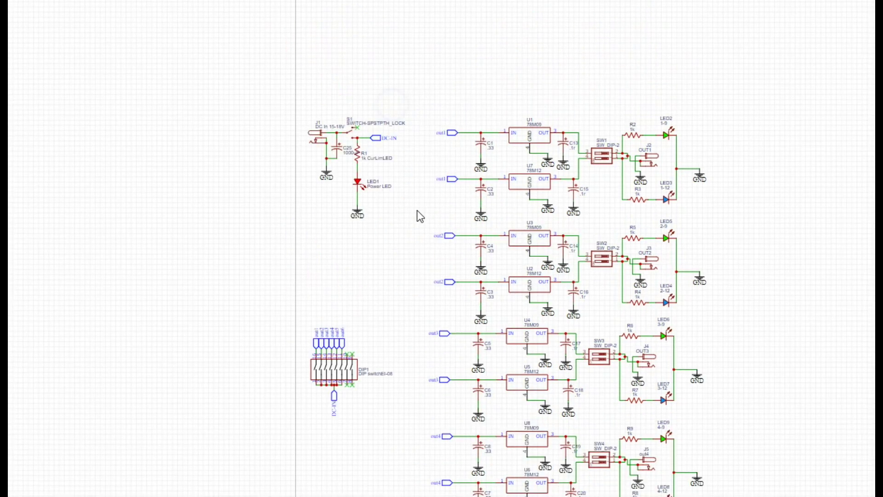
pyautogui.scroll(3, 418, 122)
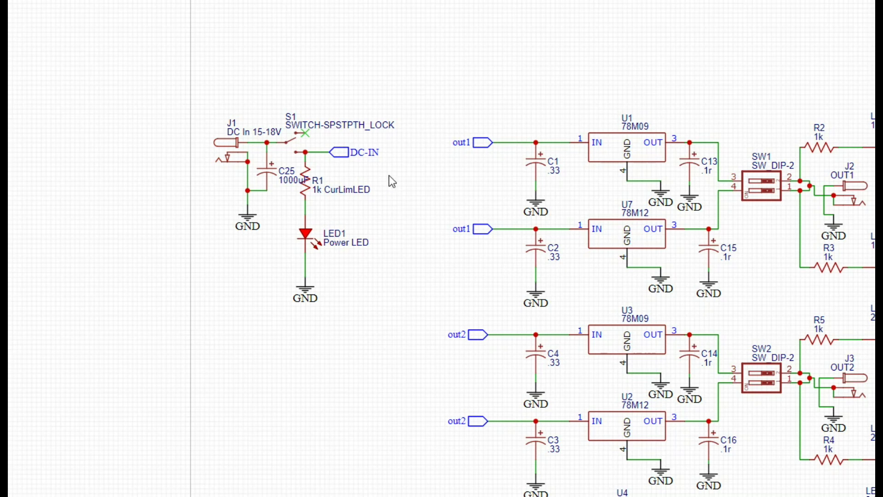
# Circle the DC-IN label on the S1 switch in magenta.
pyautogui.click(341, 124)
pyautogui.click(392, 181)
pyautogui.moveTo(386, 142)
pyautogui.mouseDown()
pyautogui.moveTo(352, 130)
pyautogui.moveTo(313, 145)
pyautogui.moveTo(351, 181)
pyautogui.moveTo(386, 134)
pyautogui.mouseUp()
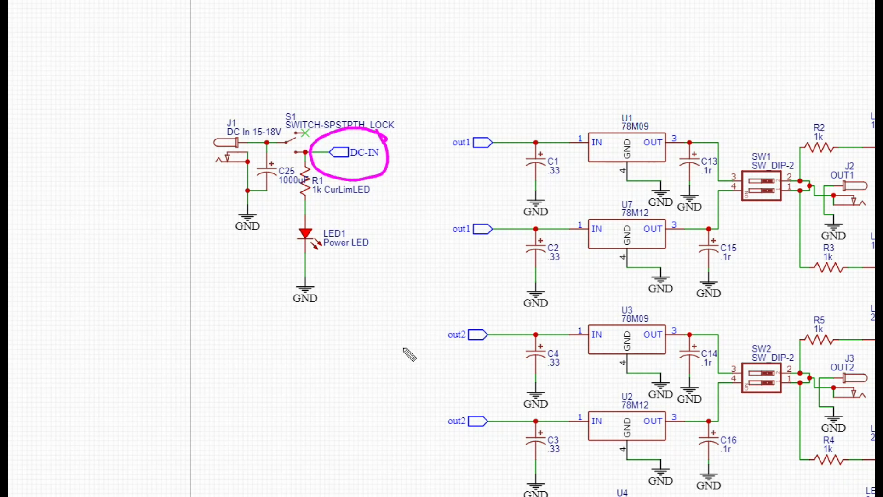
# Dismiss the recorder's stop prompts and settings window, then erase the magenta drawing.
pyautogui.click(390, 378)
pyautogui.click(548, 276)
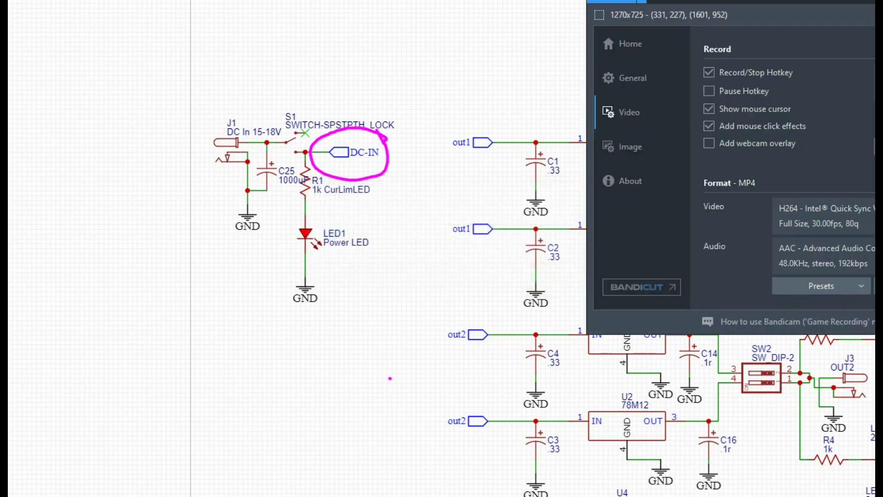
pyautogui.hotkey('alt', 'Tab')
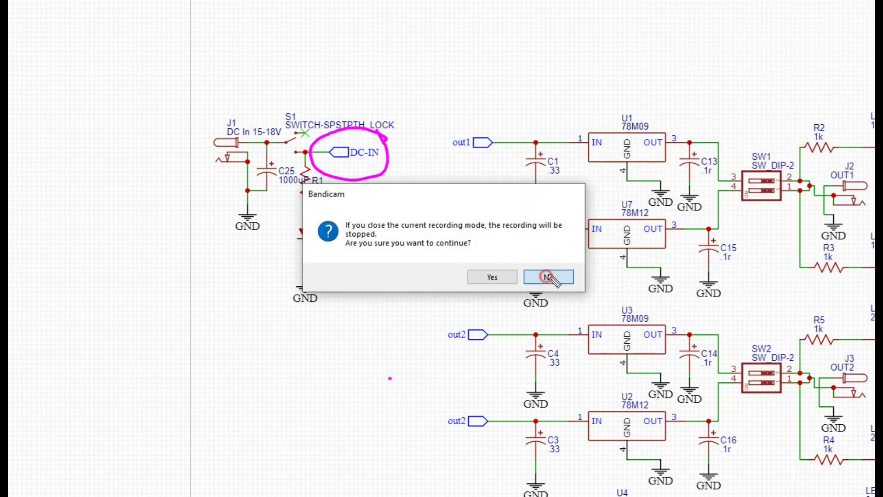
pyautogui.click(548, 276)
pyautogui.hotkey('alt', 'Tab')
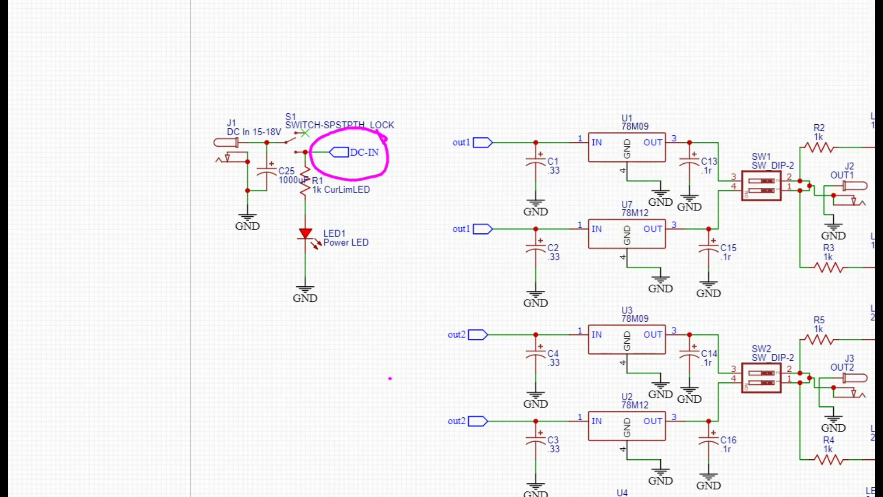
pyautogui.press('Escape')
# Pan and zoom to the DIP1 switch and mark its out1–out6 port labels in magenta.
pyautogui.moveTo(298, 410); pyautogui.dragTo(466, 120, button='right')
pyautogui.scroll(3, 462, 186)
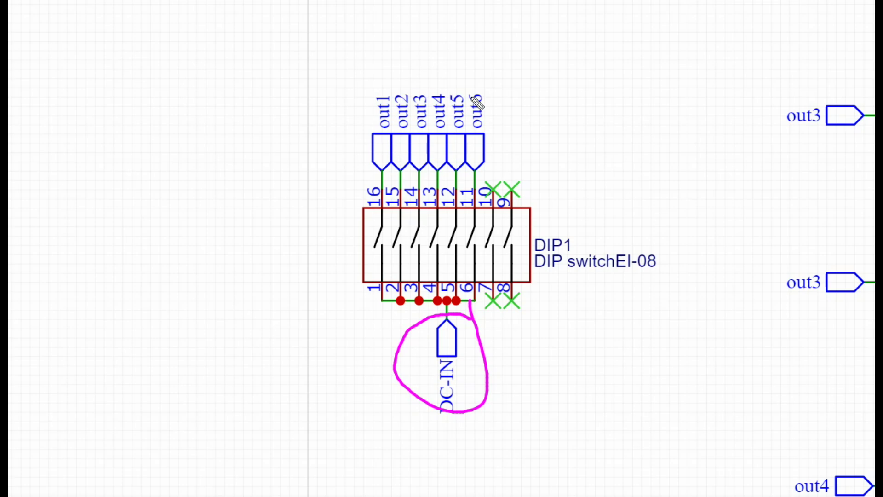
pyautogui.moveTo(489, 87)
pyautogui.mouseDown()
pyautogui.moveTo(443, 62)
pyautogui.moveTo(371, 67)
pyautogui.moveTo(334, 106)
pyautogui.moveTo(390, 145)
pyautogui.moveTo(485, 149)
pyautogui.moveTo(497, 81)
pyautogui.moveTo(486, 46)
pyautogui.mouseUp()
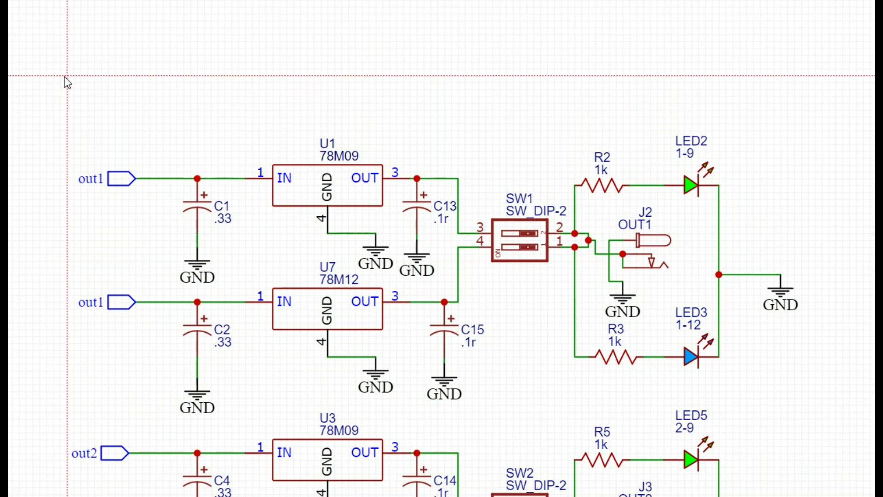
# Box the first output channel and underline both out1 input labels.
pyautogui.moveTo(53, 75); pyautogui.dragTo(170, 178)
pyautogui.moveTo(372, 226)
pyautogui.mouseDown()
pyautogui.moveTo(802, 361)
pyautogui.moveTo(825, 427)
pyautogui.moveTo(823, 420)
pyautogui.mouseUp()
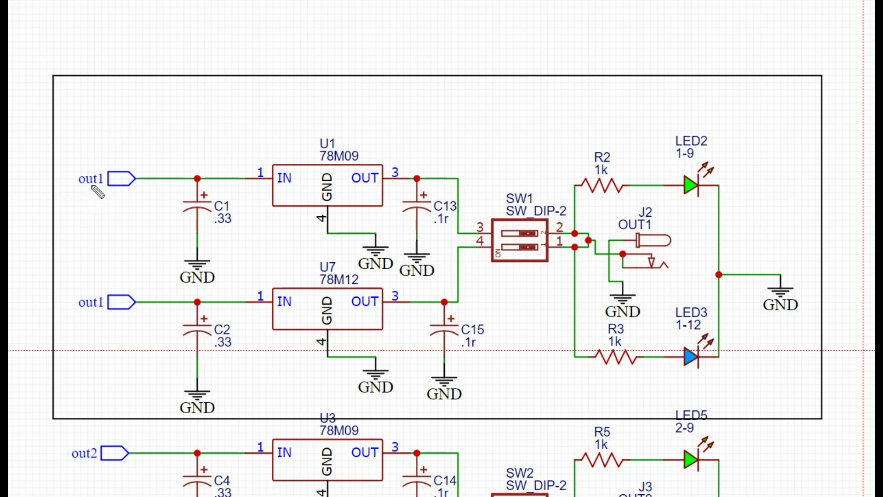
pyautogui.moveTo(78, 188); pyautogui.dragTo(105, 190)
pyautogui.moveTo(75, 313); pyautogui.dragTo(111, 312)
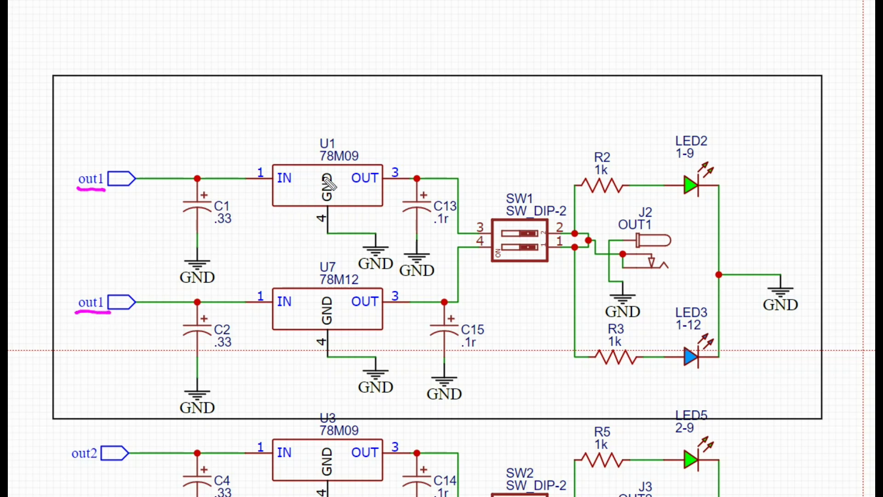
# Circle regulators U1 and U7, capacitors C1, C13, C2, C15, and both ground pins 4.
pyautogui.moveTo(361, 141)
pyautogui.mouseDown()
pyautogui.moveTo(315, 118)
pyautogui.moveTo(292, 142)
pyautogui.moveTo(321, 182)
pyautogui.moveTo(368, 171)
pyautogui.moveTo(364, 131)
pyautogui.mouseUp()
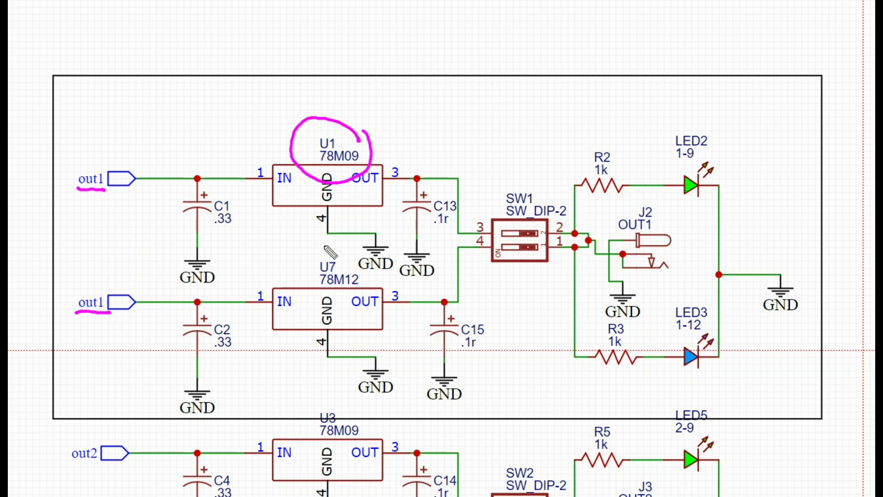
pyautogui.moveTo(343, 260)
pyautogui.mouseDown()
pyautogui.moveTo(301, 273)
pyautogui.moveTo(361, 264)
pyautogui.moveTo(345, 237)
pyautogui.mouseUp()
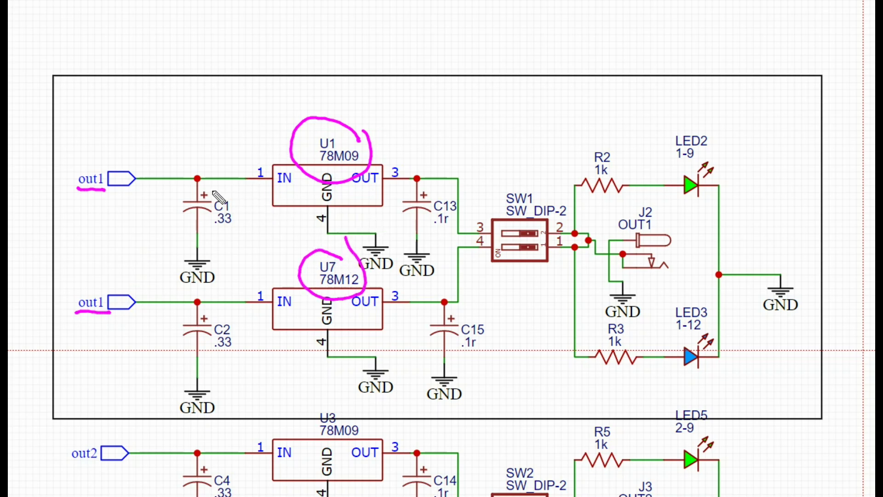
pyautogui.moveTo(207, 188)
pyautogui.mouseDown()
pyautogui.moveTo(176, 235)
pyautogui.moveTo(235, 227)
pyautogui.moveTo(212, 186)
pyautogui.mouseUp()
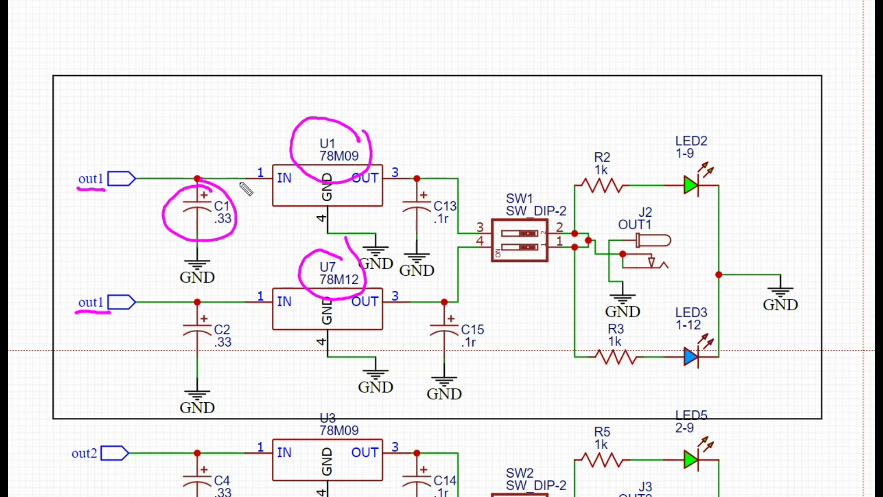
pyautogui.moveTo(443, 209)
pyautogui.mouseDown()
pyautogui.moveTo(435, 193)
pyautogui.moveTo(390, 224)
pyautogui.moveTo(444, 205)
pyautogui.moveTo(442, 188)
pyautogui.mouseUp()
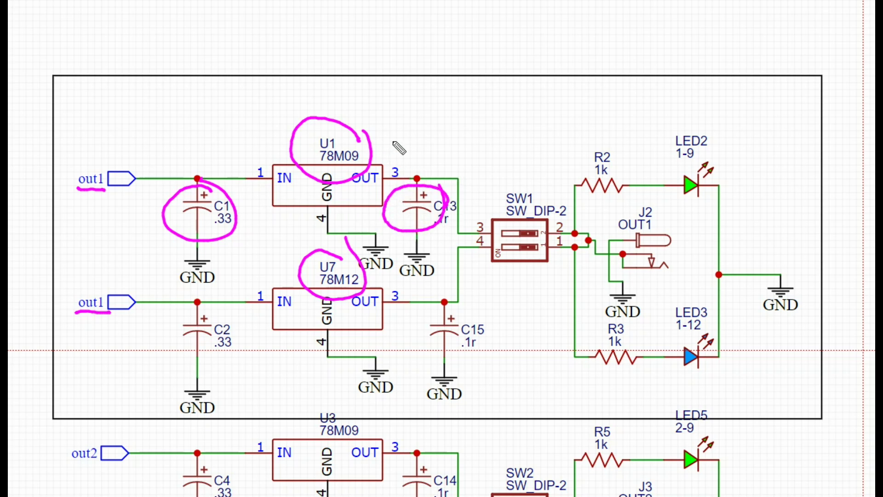
pyautogui.moveTo(225, 315)
pyautogui.mouseDown()
pyautogui.moveTo(197, 311)
pyautogui.moveTo(211, 316)
pyautogui.mouseUp()
pyautogui.moveTo(476, 328)
pyautogui.mouseDown()
pyautogui.moveTo(421, 348)
pyautogui.moveTo(444, 306)
pyautogui.mouseUp()
pyautogui.moveTo(341, 211)
pyautogui.mouseDown()
pyautogui.moveTo(314, 220)
pyautogui.moveTo(340, 226)
pyautogui.mouseUp()
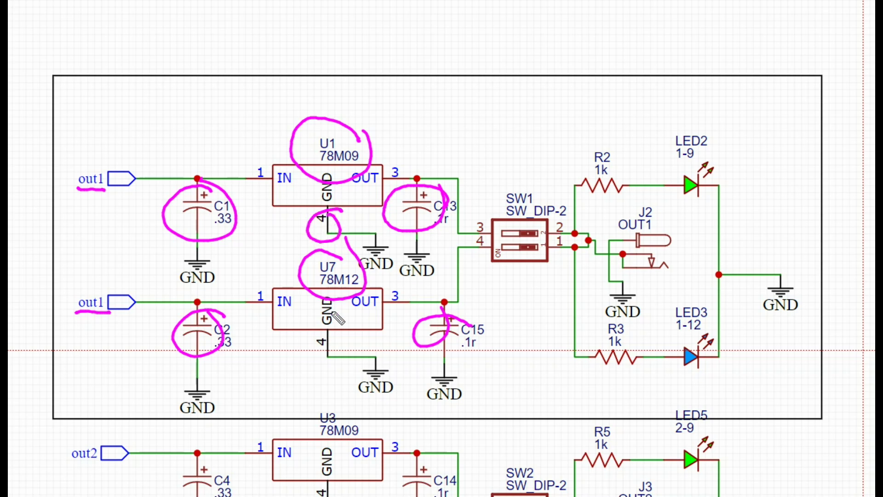
pyautogui.moveTo(329, 330); pyautogui.dragTo(335, 316)
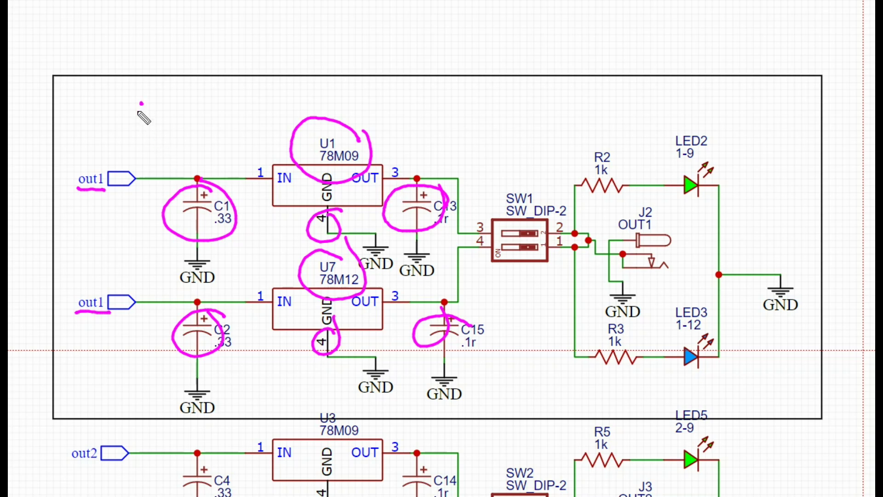
# Handwrite '15VDCIN' above out1 and '9V' at the regulator output.
pyautogui.moveTo(138, 103)
pyautogui.mouseDown()
pyautogui.moveTo(133, 122)
pyautogui.moveTo(154, 122)
pyautogui.moveTo(144, 124)
pyautogui.mouseUp()
pyautogui.moveTo(173, 108)
pyautogui.mouseDown()
pyautogui.moveTo(191, 128)
pyautogui.moveTo(216, 112)
pyautogui.moveTo(210, 129)
pyautogui.moveTo(241, 112)
pyautogui.moveTo(236, 106)
pyautogui.moveTo(236, 124)
pyautogui.mouseUp()
pyautogui.moveTo(244, 124)
pyautogui.mouseDown()
pyautogui.moveTo(261, 106)
pyautogui.moveTo(377, 106)
pyautogui.moveTo(364, 130)
pyautogui.mouseUp()
pyautogui.moveTo(385, 98)
pyautogui.mouseDown()
pyautogui.moveTo(404, 100)
pyautogui.moveTo(414, 127)
pyautogui.mouseUp()
# Complete the 9VDC output note, then erase all magenta markings from the out1 channel.
pyautogui.moveTo(414, 109); pyautogui.dragTo(419, 127)
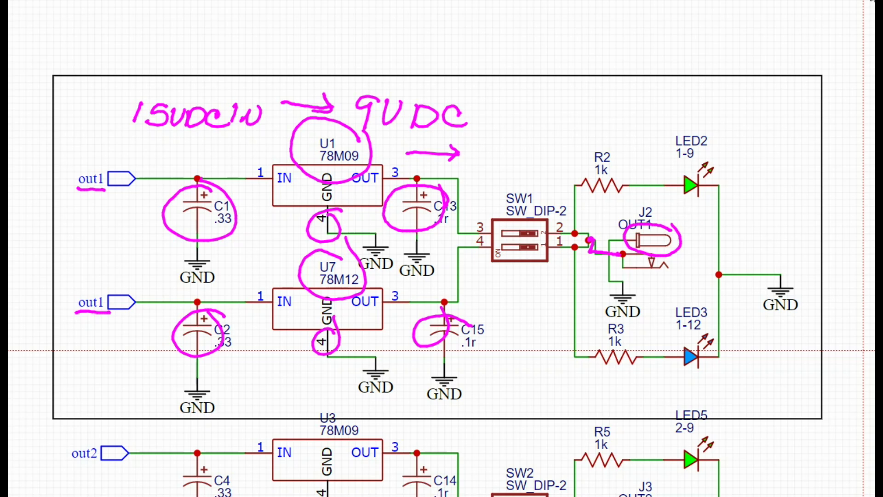
pyautogui.press('Escape')
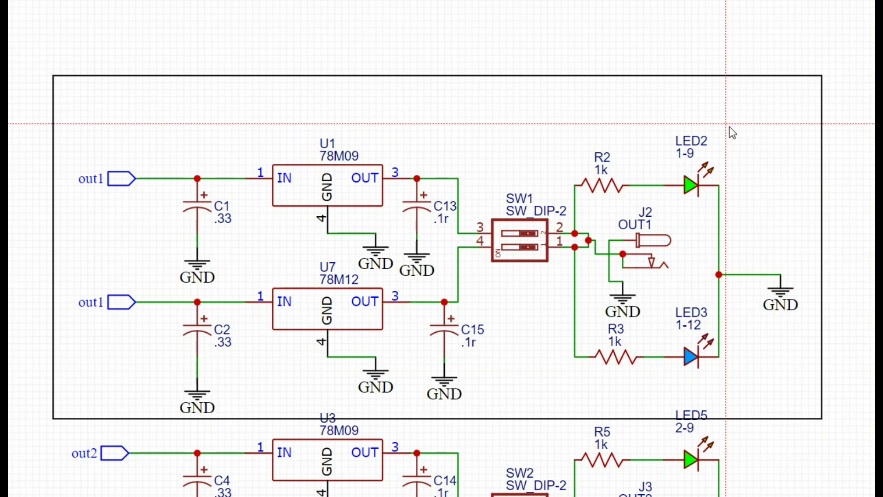
# Zoom out and pan the schematic to bring the lower output channels into view.
pyautogui.scroll(-3, 730, 128)
pyautogui.scroll(-2, 732, 132)
pyautogui.moveTo(781, 262); pyautogui.dragTo(565, 164, button='right')
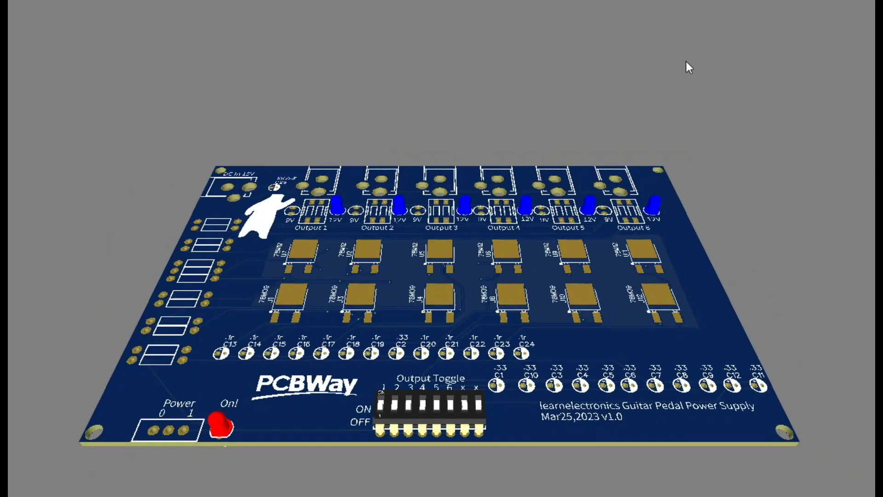
# Re-tilt the 3D board from top-down to a flatter angle, then circle the DC In 15V jack.
pyautogui.moveTo(699, 55); pyautogui.dragTo(707, 164)
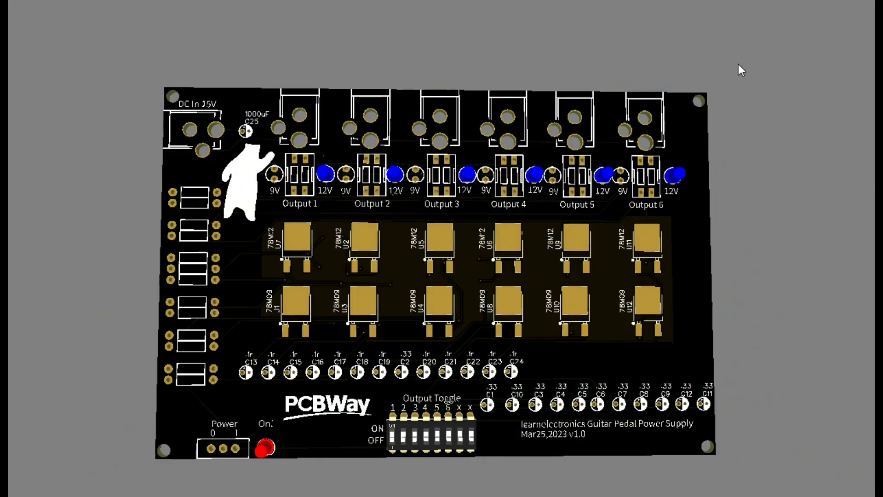
pyautogui.moveTo(739, 65)
pyautogui.mouseDown()
pyautogui.moveTo(739, 87)
pyautogui.moveTo(737, 59)
pyautogui.mouseUp()
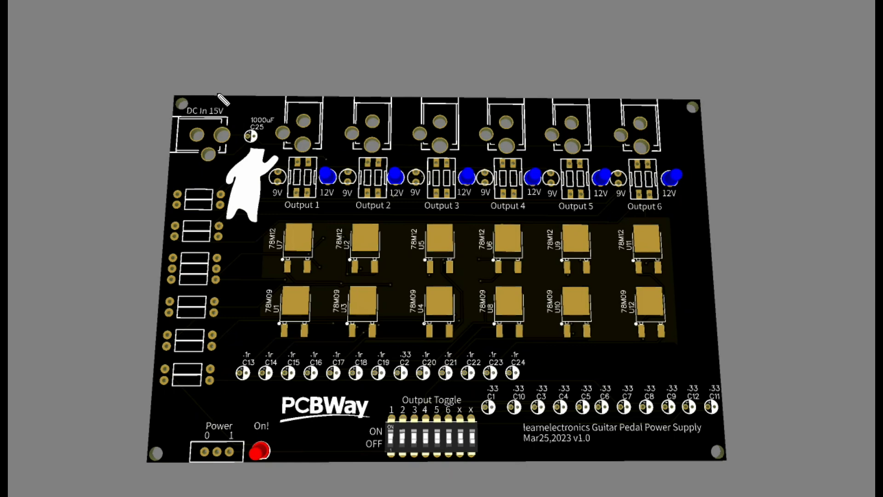
pyautogui.moveTo(223, 99)
pyautogui.mouseDown()
pyautogui.moveTo(161, 107)
pyautogui.moveTo(154, 140)
pyautogui.moveTo(169, 158)
pyautogui.moveTo(208, 161)
pyautogui.moveTo(231, 136)
pyautogui.moveTo(225, 90)
pyautogui.mouseUp()
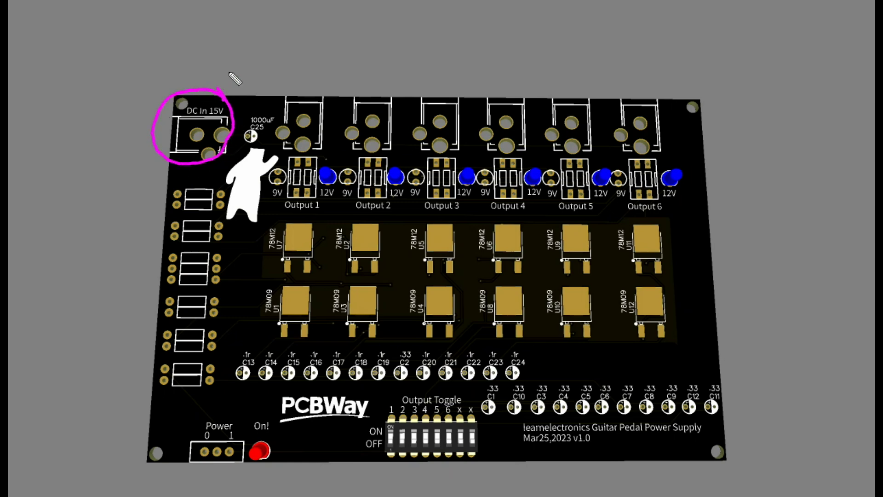
# Circle C25, the Power header with On! LED, the Output Toggle switch, and the resistor column.
pyautogui.moveTo(267, 112)
pyautogui.mouseDown()
pyautogui.moveTo(248, 114)
pyautogui.moveTo(234, 136)
pyautogui.moveTo(260, 153)
pyautogui.moveTo(275, 131)
pyautogui.moveTo(260, 105)
pyautogui.mouseUp()
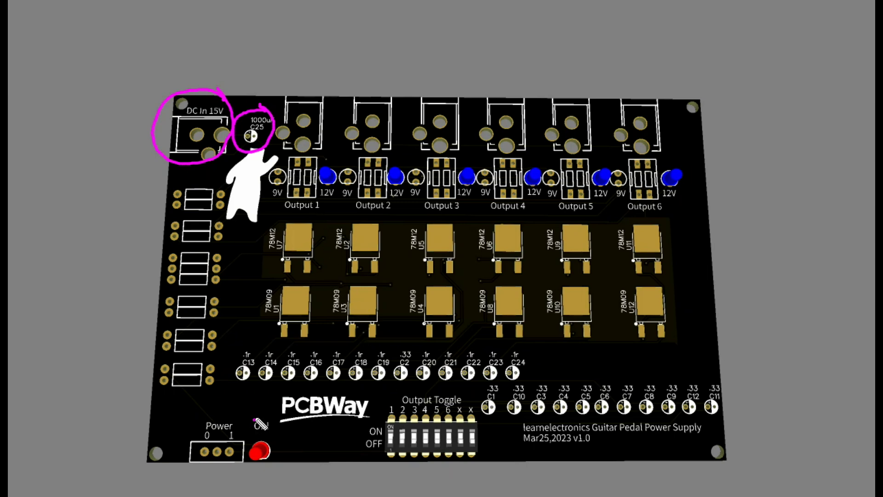
pyautogui.moveTo(257, 417)
pyautogui.mouseDown()
pyautogui.moveTo(182, 450)
pyautogui.moveTo(254, 472)
pyautogui.moveTo(262, 410)
pyautogui.mouseUp()
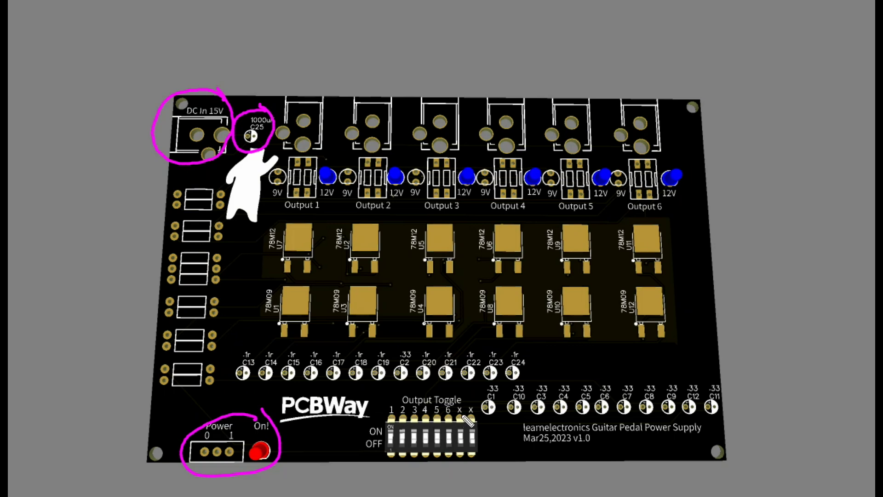
pyautogui.moveTo(472, 407)
pyautogui.mouseDown()
pyautogui.moveTo(427, 394)
pyautogui.moveTo(364, 404)
pyautogui.moveTo(349, 450)
pyautogui.moveTo(390, 475)
pyautogui.moveTo(478, 441)
pyautogui.moveTo(479, 398)
pyautogui.mouseUp()
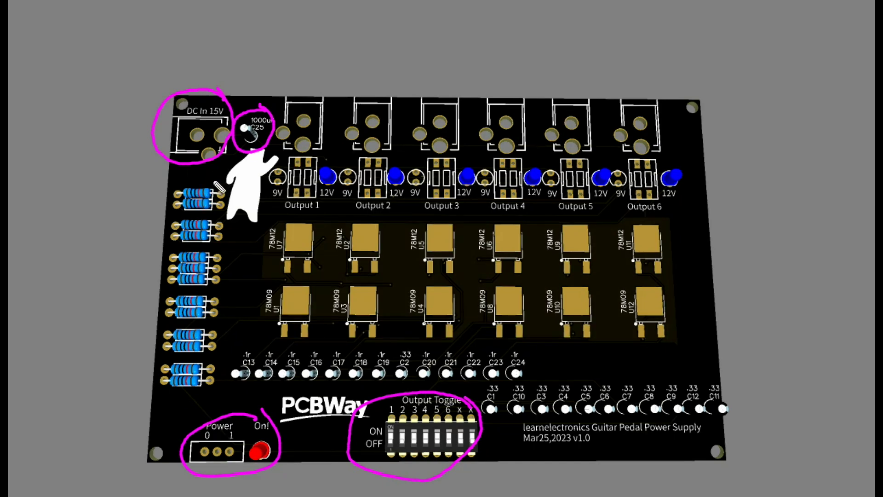
pyautogui.moveTo(214, 183)
pyautogui.mouseDown()
pyautogui.moveTo(168, 186)
pyautogui.moveTo(161, 209)
pyautogui.moveTo(131, 335)
pyautogui.moveTo(136, 383)
pyautogui.moveTo(165, 398)
pyautogui.moveTo(218, 395)
pyautogui.moveTo(233, 341)
pyautogui.mouseUp()
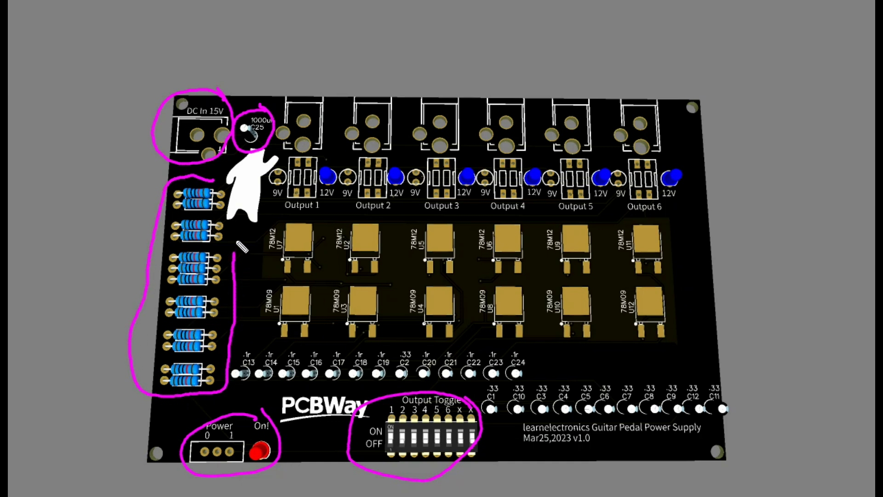
pyautogui.moveTo(240, 246)
pyautogui.mouseDown()
pyautogui.moveTo(242, 219)
pyautogui.moveTo(214, 185)
pyautogui.moveTo(232, 195)
pyautogui.mouseUp()
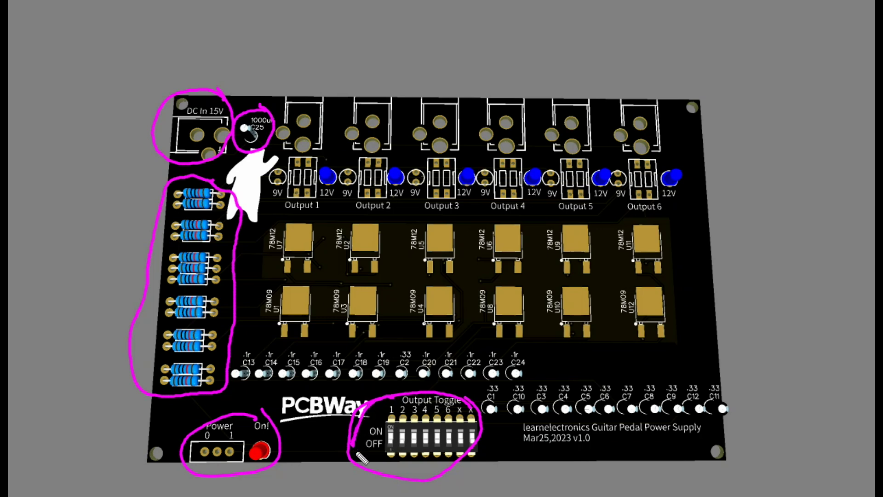
# Circle DIP switch 1 and trace a magenta path past C18, U1 and U7 to Output 1.
pyautogui.moveTo(361, 458)
pyautogui.mouseDown()
pyautogui.moveTo(401, 456)
pyautogui.moveTo(408, 414)
pyautogui.moveTo(395, 394)
pyautogui.moveTo(395, 421)
pyautogui.mouseUp()
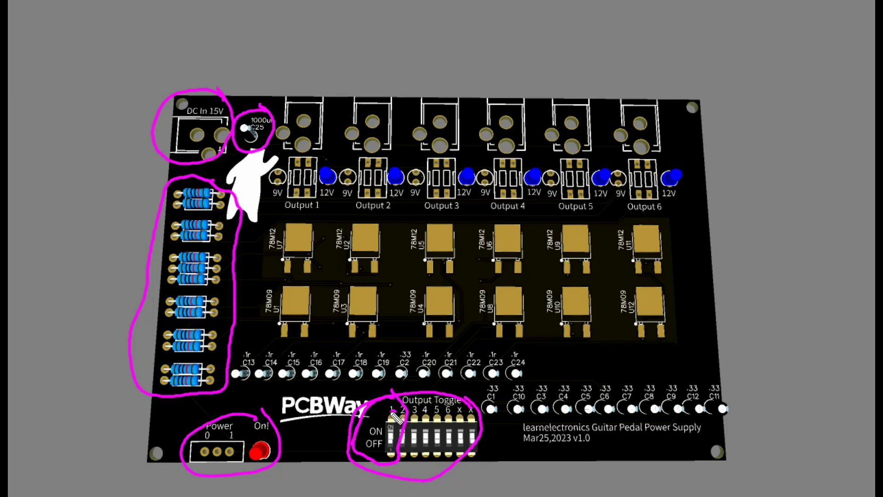
pyautogui.moveTo(391, 410)
pyautogui.mouseDown()
pyautogui.moveTo(401, 371)
pyautogui.moveTo(395, 354)
pyautogui.moveTo(304, 350)
pyautogui.moveTo(294, 321)
pyautogui.moveTo(282, 340)
pyautogui.moveTo(260, 327)
pyautogui.moveTo(270, 246)
pyautogui.moveTo(287, 244)
pyautogui.mouseUp()
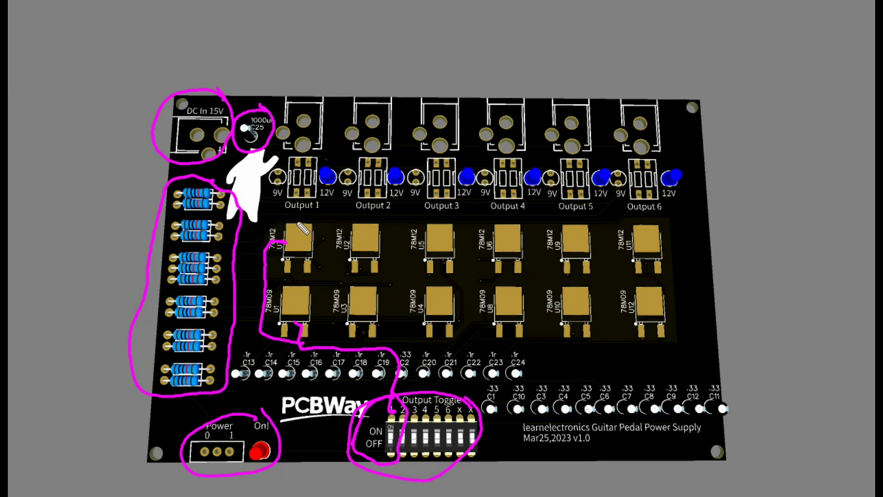
pyautogui.moveTo(307, 222); pyautogui.dragTo(312, 199)
pyautogui.moveTo(287, 288)
pyautogui.mouseDown()
pyautogui.moveTo(270, 247)
pyautogui.moveTo(274, 222)
pyautogui.moveTo(295, 207)
pyautogui.mouseUp()
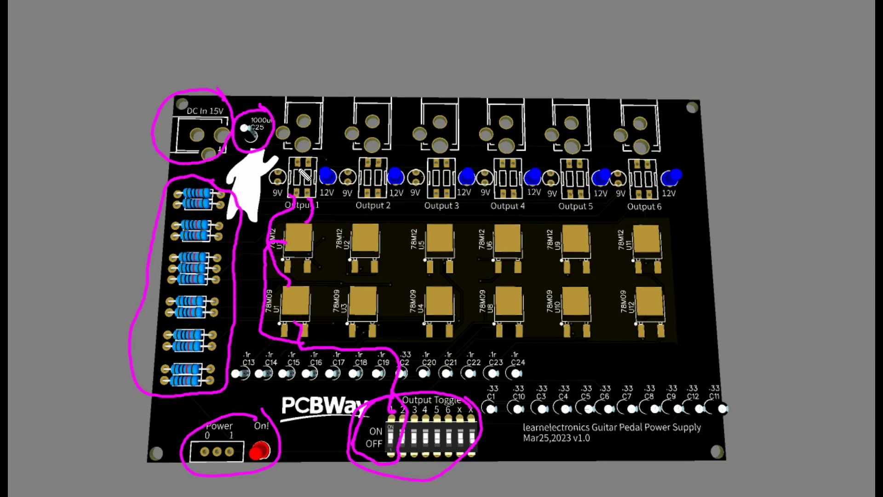
# Mark Output 1's 9V pad, blue 12V LED and DC jack in magenta.
pyautogui.moveTo(296, 169); pyautogui.dragTo(270, 182)
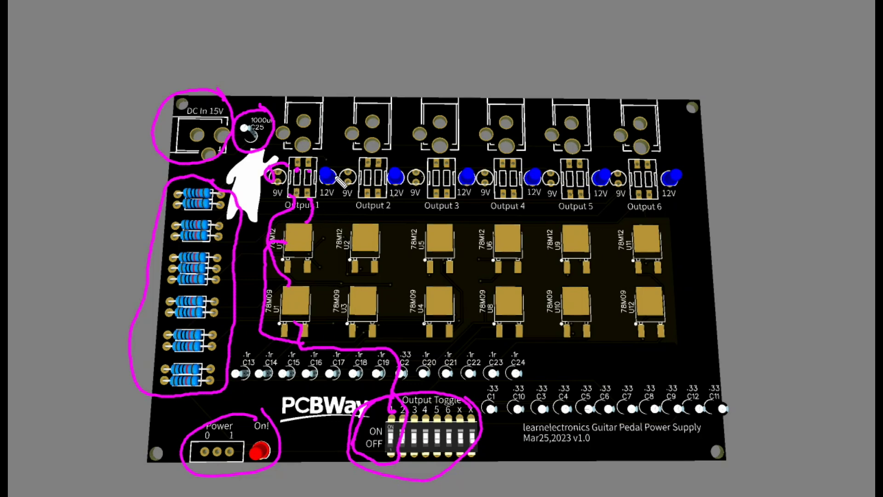
pyautogui.moveTo(341, 182)
pyautogui.mouseDown()
pyautogui.moveTo(320, 180)
pyautogui.moveTo(326, 175)
pyautogui.moveTo(319, 196)
pyautogui.moveTo(325, 176)
pyautogui.mouseUp()
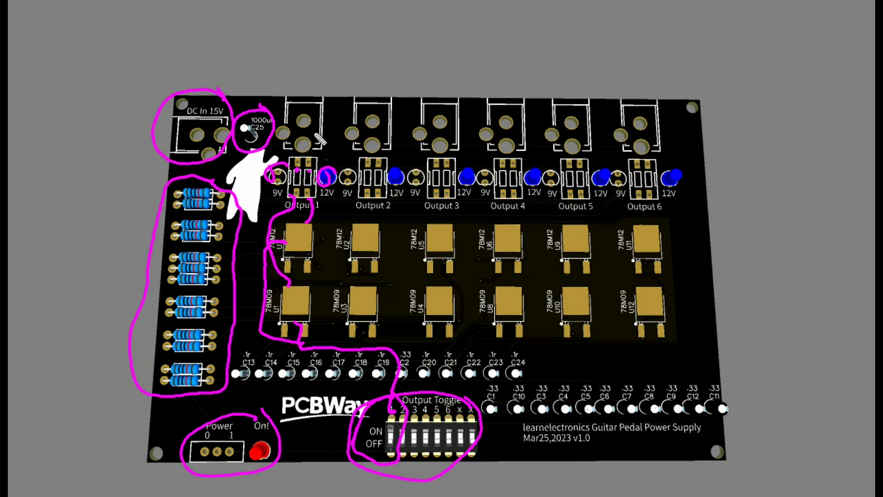
pyautogui.moveTo(335, 123)
pyautogui.mouseDown()
pyautogui.moveTo(317, 94)
pyautogui.moveTo(288, 94)
pyautogui.moveTo(269, 116)
pyautogui.moveTo(287, 149)
pyautogui.moveTo(323, 142)
pyautogui.moveTo(333, 116)
pyautogui.mouseUp()
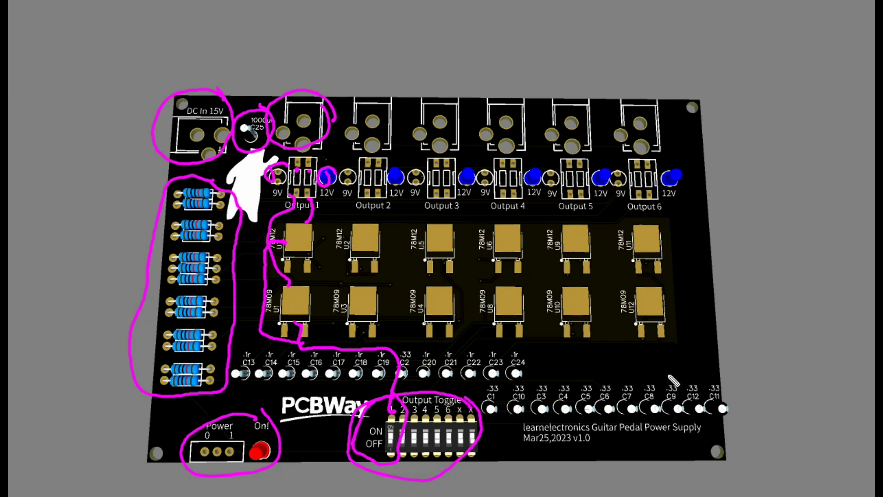
# Loop around capacitors C1–C11 and circle the top-right mounting hole on the 3D board.
pyautogui.moveTo(673, 380)
pyautogui.mouseDown()
pyautogui.moveTo(553, 375)
pyautogui.moveTo(495, 386)
pyautogui.moveTo(488, 407)
pyautogui.moveTo(657, 428)
pyautogui.moveTo(692, 421)
pyautogui.moveTo(714, 392)
pyautogui.mouseUp()
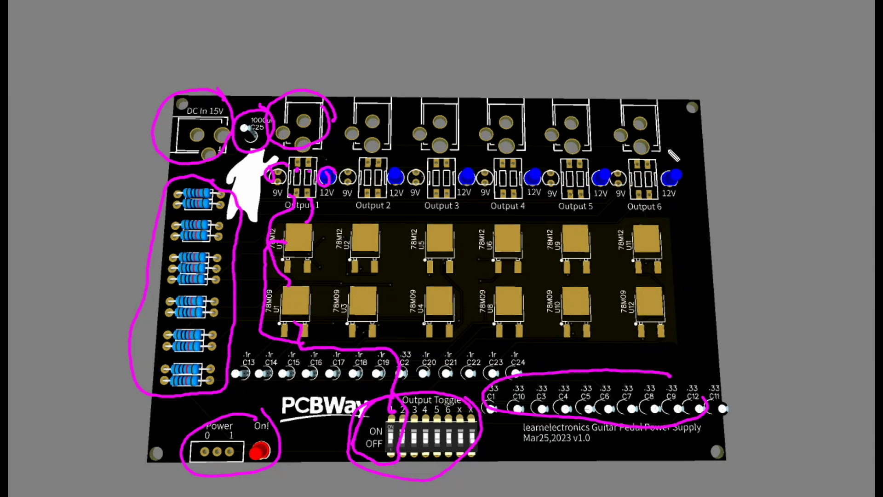
pyautogui.moveTo(704, 97); pyautogui.dragTo(688, 117)
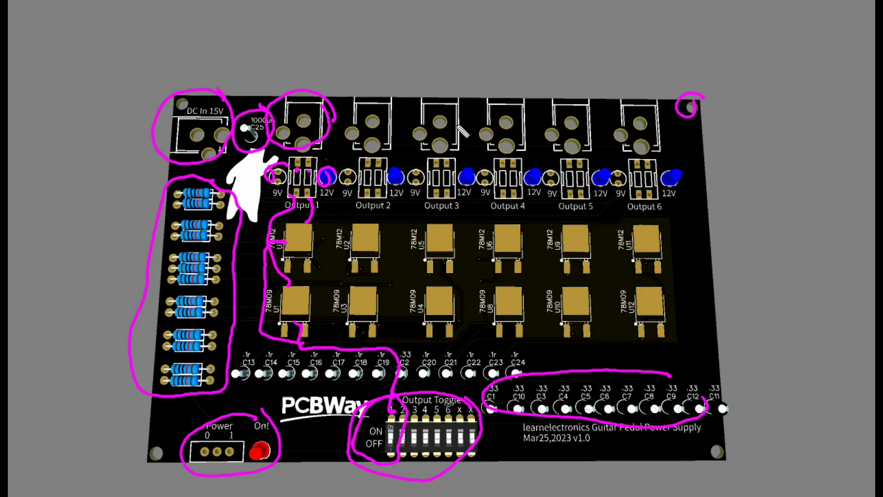
# Erase the magenta annotations, set the pen to yellow, and circle Output 1's 9V pad and 12V LED.
pyautogui.press('e')
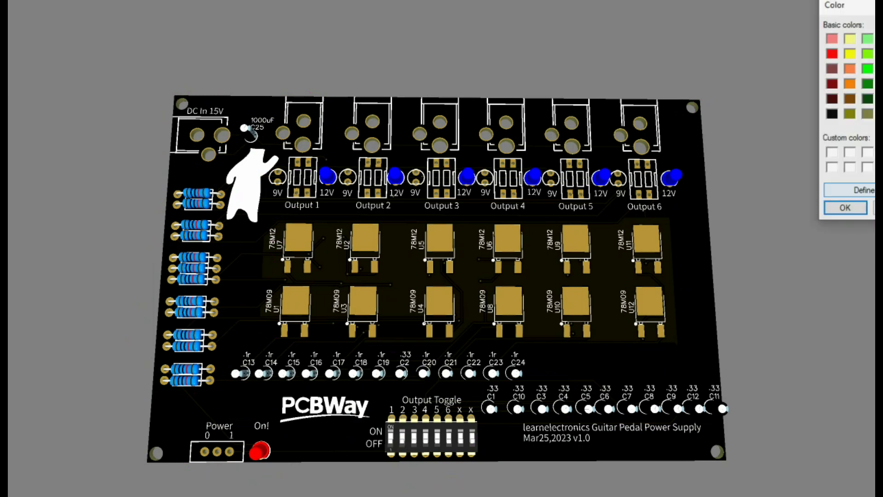
pyautogui.click(855, 207)
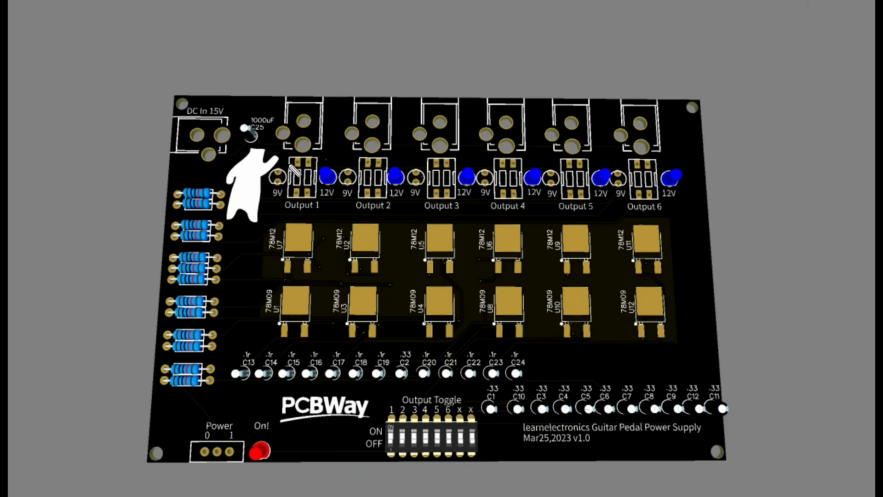
pyautogui.moveTo(287, 168)
pyautogui.mouseDown()
pyautogui.moveTo(263, 188)
pyautogui.moveTo(280, 160)
pyautogui.mouseUp()
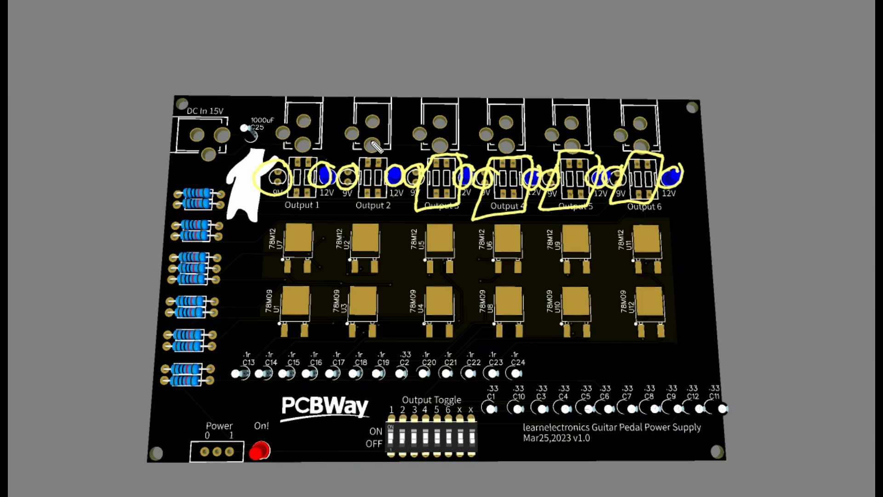
# Box Output 2's switch, the Power switch and Output Toggle DIP switch, circle the On! LED, and mark DC In.
pyautogui.moveTo(352, 154)
pyautogui.mouseDown()
pyautogui.moveTo(348, 216)
pyautogui.moveTo(389, 212)
pyautogui.moveTo(393, 171)
pyautogui.moveTo(360, 155)
pyautogui.moveTo(285, 167)
pyautogui.moveTo(279, 212)
pyautogui.moveTo(320, 208)
pyautogui.moveTo(345, 167)
pyautogui.mouseUp()
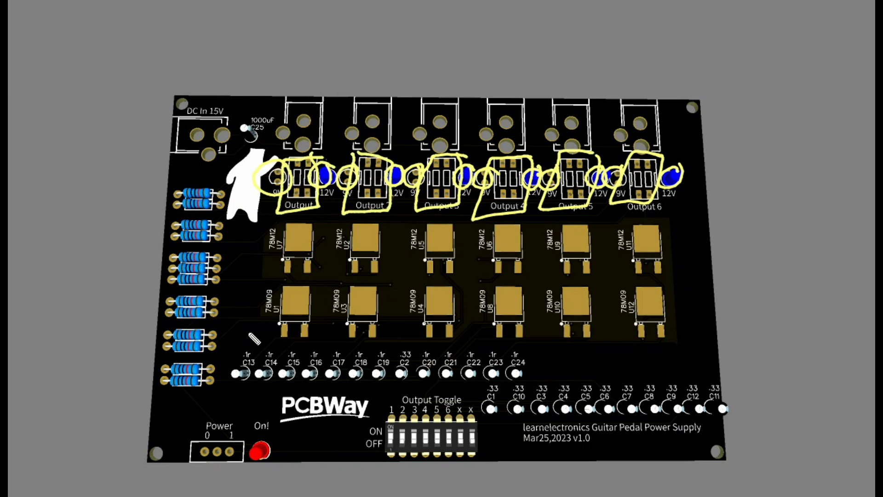
pyautogui.moveTo(186, 425)
pyautogui.mouseDown()
pyautogui.moveTo(216, 468)
pyautogui.moveTo(245, 466)
pyautogui.moveTo(246, 428)
pyautogui.moveTo(193, 428)
pyautogui.mouseUp()
pyautogui.moveTo(265, 433)
pyautogui.mouseDown()
pyautogui.moveTo(250, 458)
pyautogui.moveTo(272, 437)
pyautogui.mouseUp()
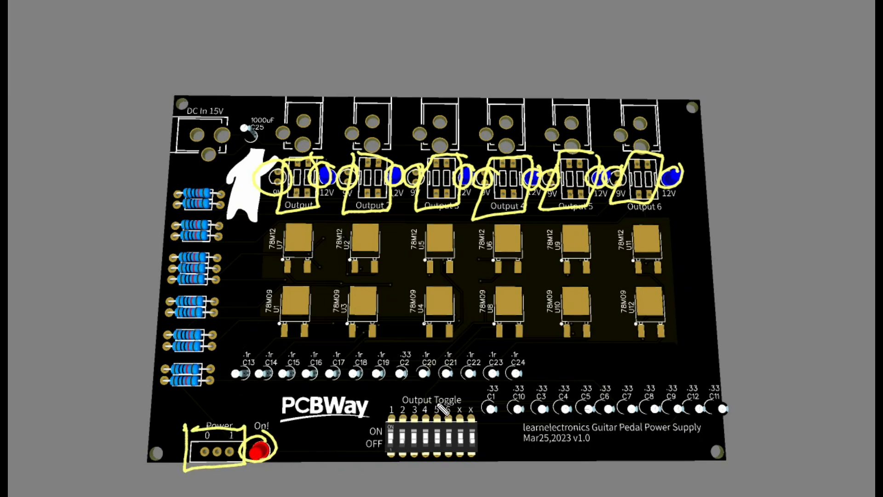
pyautogui.moveTo(473, 417)
pyautogui.mouseDown()
pyautogui.moveTo(374, 417)
pyautogui.moveTo(381, 460)
pyautogui.moveTo(489, 457)
pyautogui.moveTo(486, 422)
pyautogui.moveTo(459, 400)
pyautogui.mouseUp()
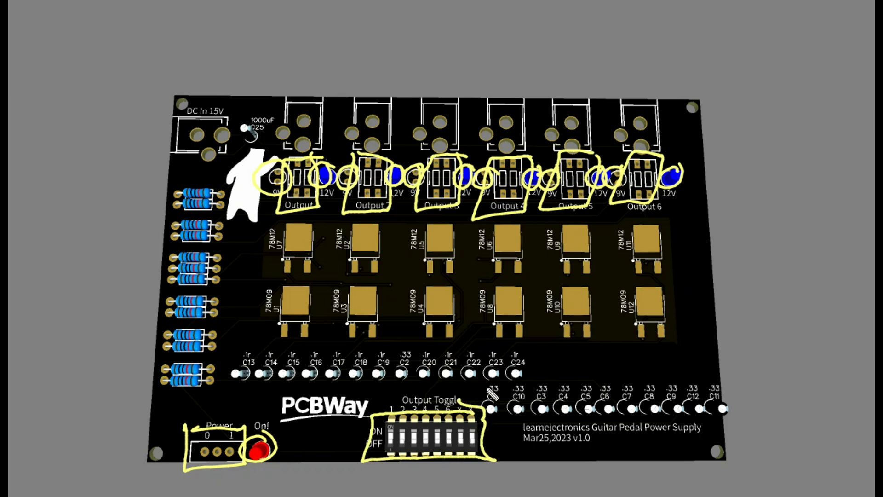
pyautogui.moveTo(171, 130); pyautogui.dragTo(169, 137)
# Write the numbers 1 through 6 in yellow above the output jacks.
pyautogui.moveTo(304, 80); pyautogui.dragTo(307, 87)
pyautogui.moveTo(306, 48); pyautogui.dragTo(307, 61)
pyautogui.moveTo(367, 60); pyautogui.dragTo(433, 79)
pyautogui.moveTo(504, 73); pyautogui.dragTo(516, 87)
pyautogui.moveTo(569, 79)
pyautogui.mouseDown()
pyautogui.moveTo(580, 76)
pyautogui.moveTo(569, 91)
pyautogui.mouseUp()
pyautogui.moveTo(639, 74); pyautogui.dragTo(637, 86)
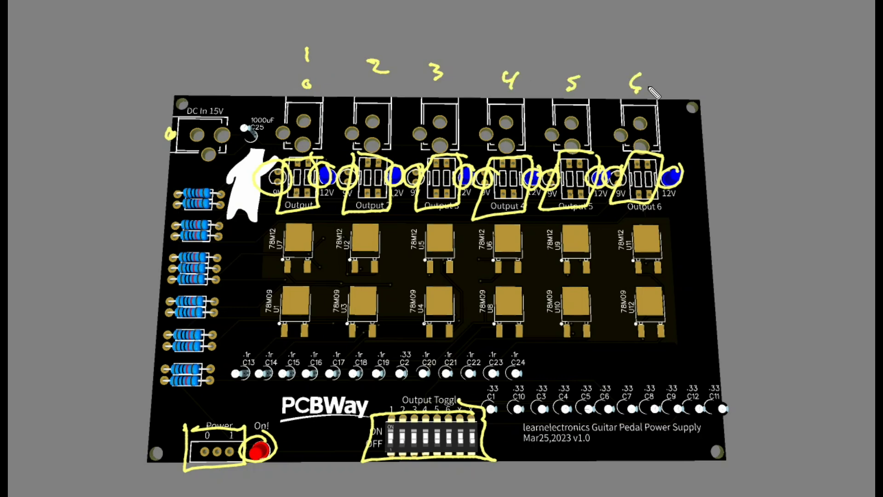